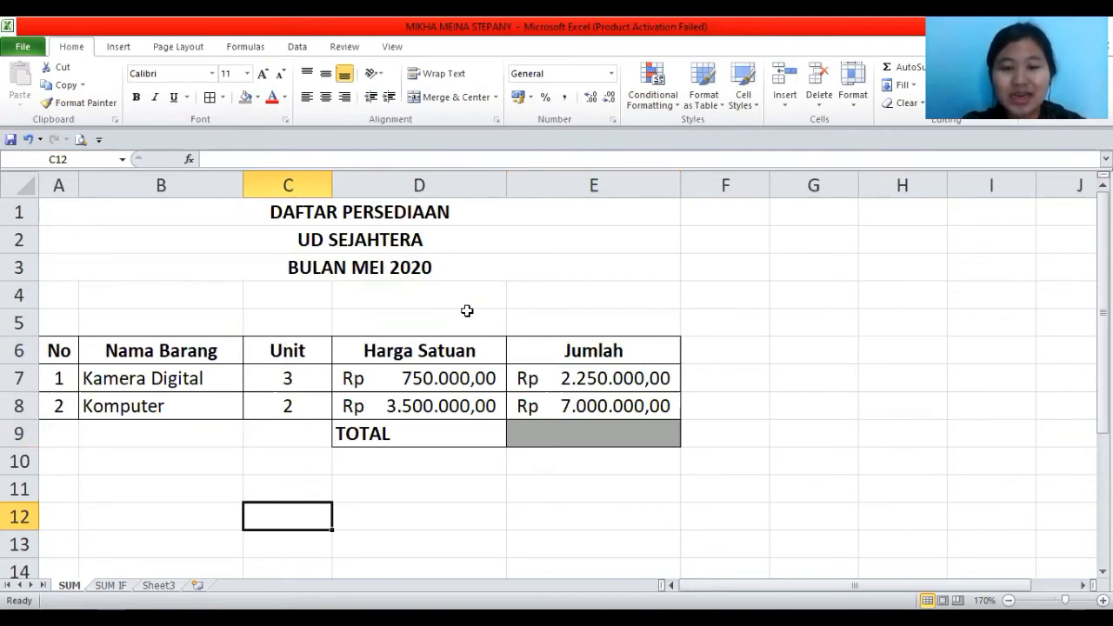
Total the Jumlah amounts in cell E9 with a SUM of E7:E8
left_click(520, 437)
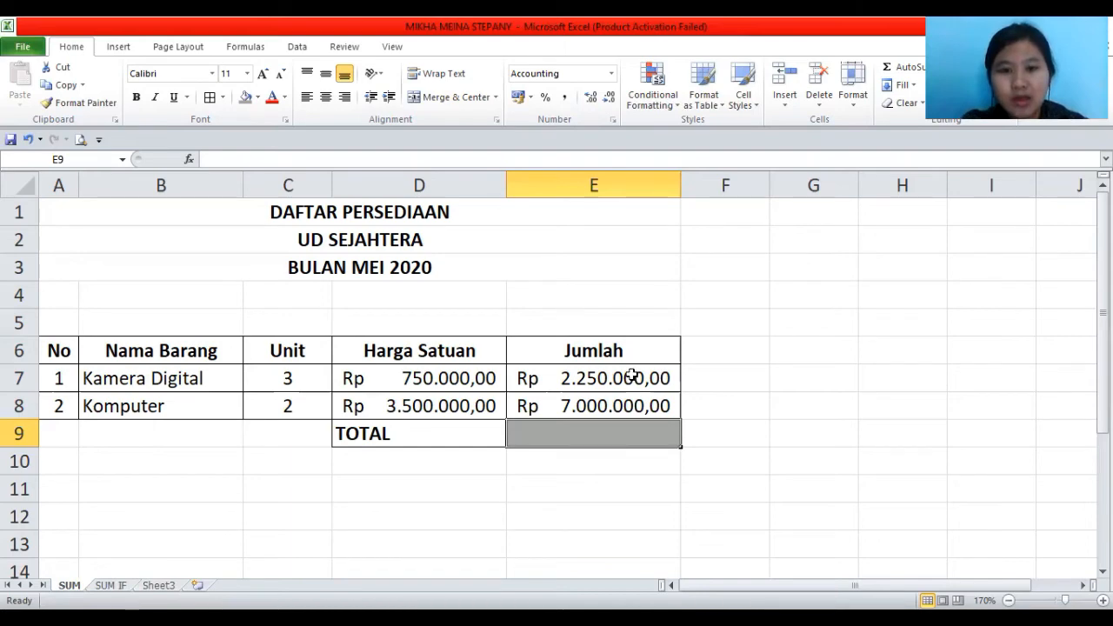
key("alt+=")
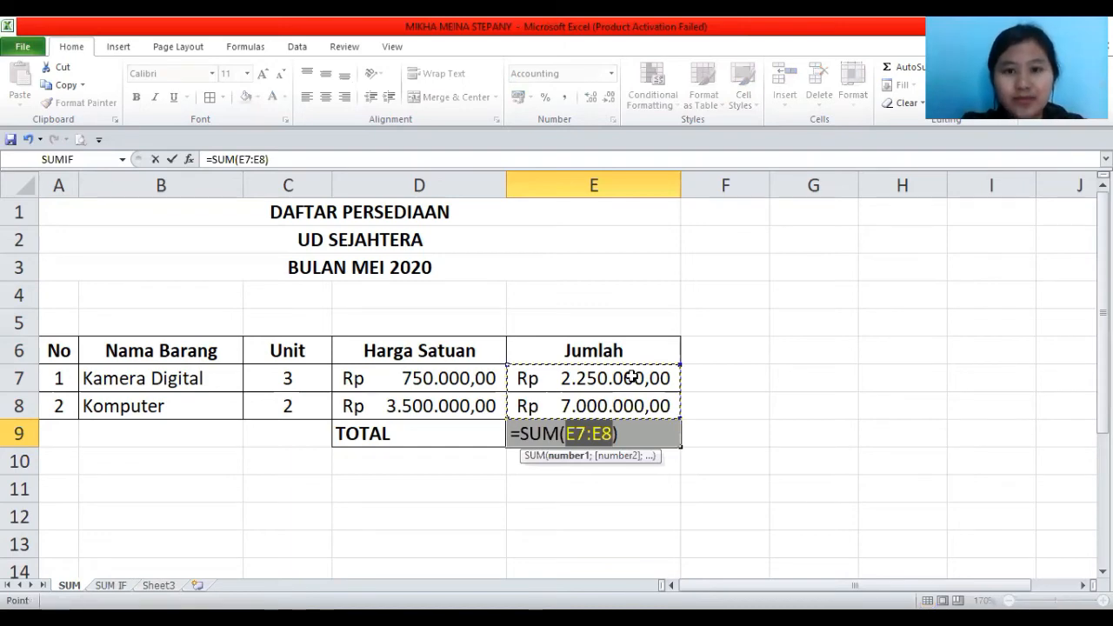
key("Return")
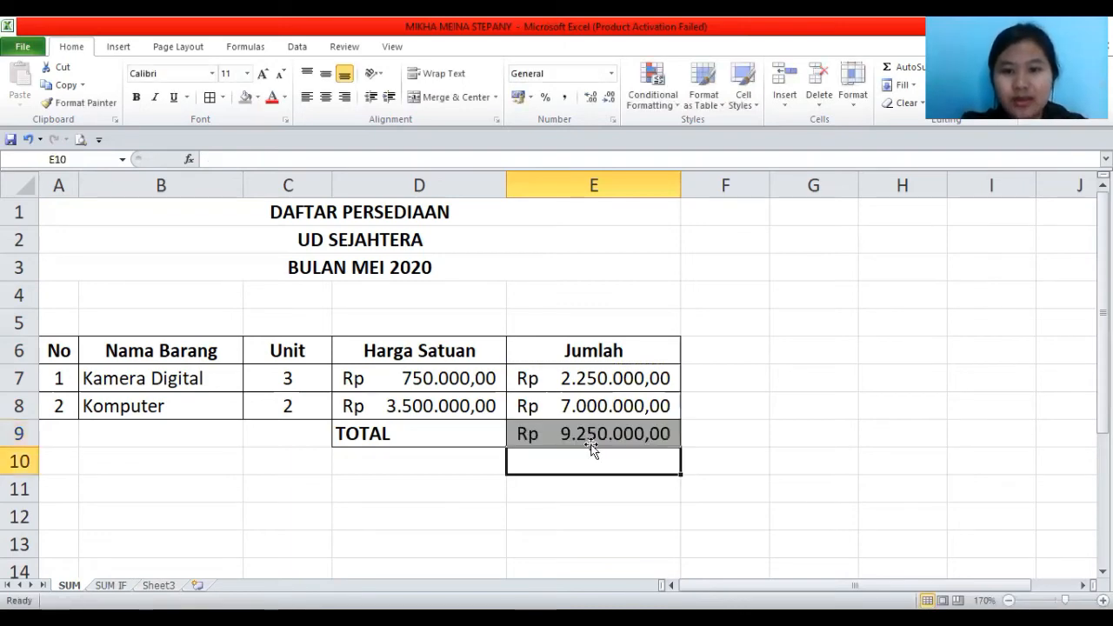
left_click(612, 425)
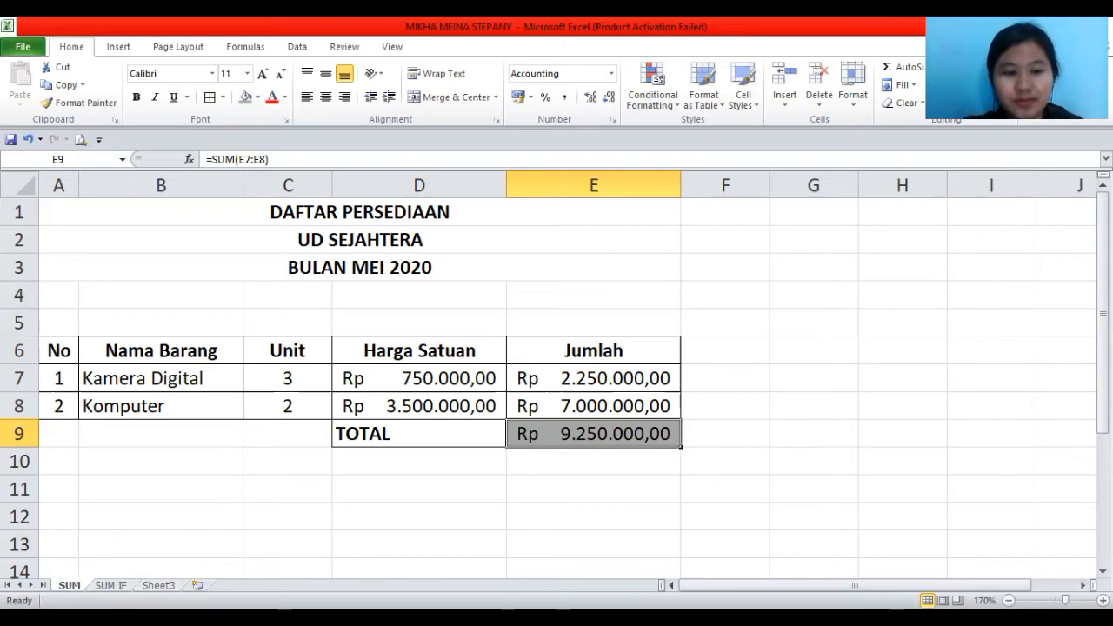
Insert the SUMIF function into cell C12 of the SUM IF sheet, beside Galaxy Mini
key("ctrl+Page_Down")
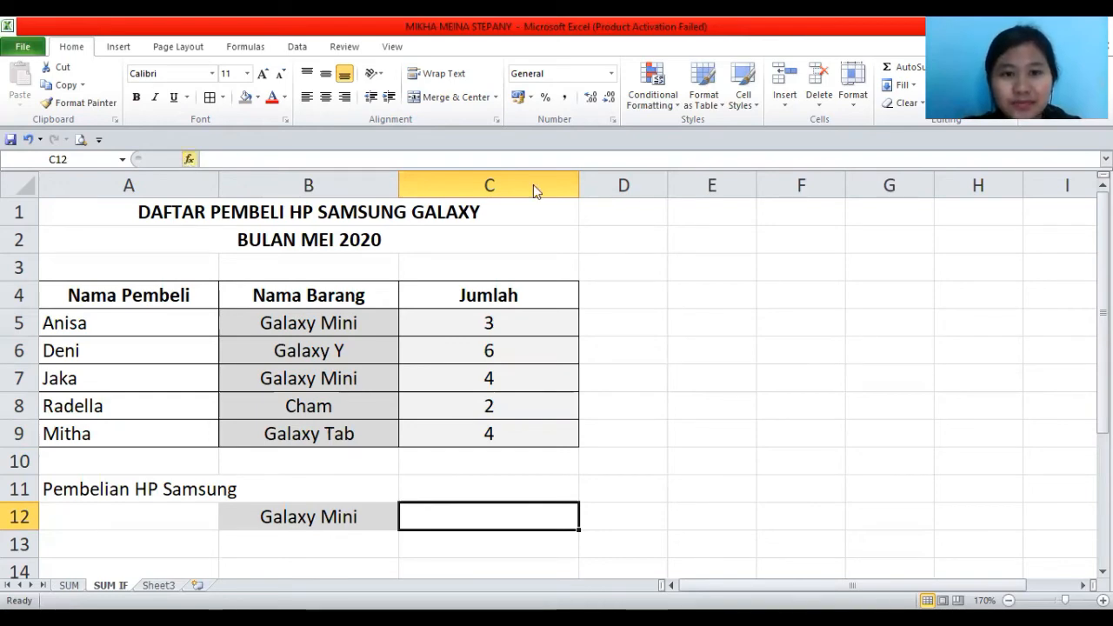
key("shift+F3")
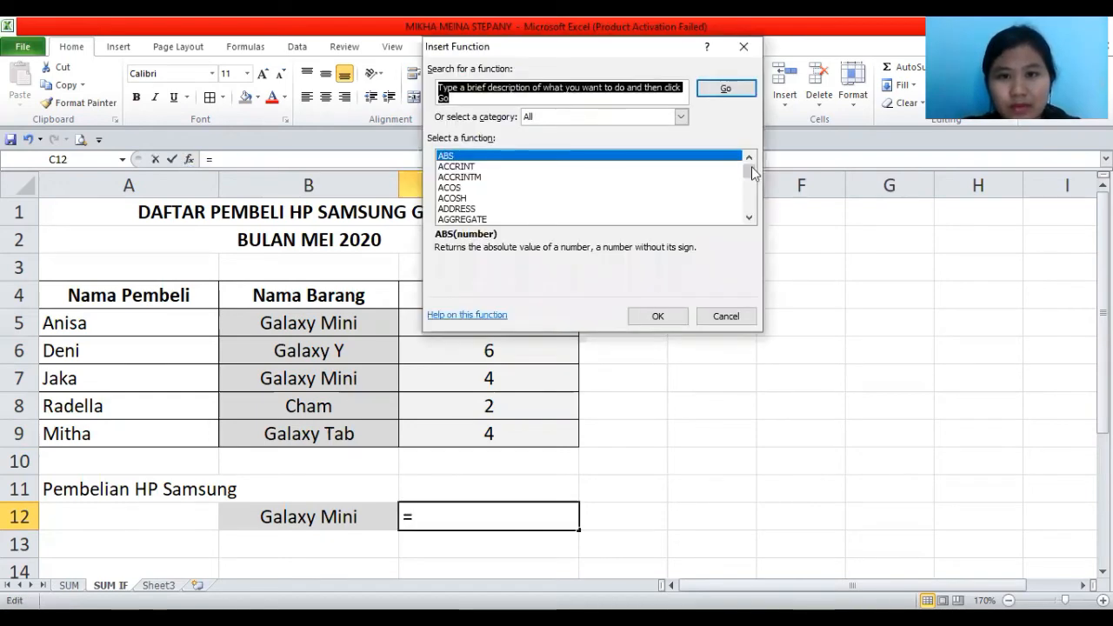
left_click_drag(753, 176, 754, 199)
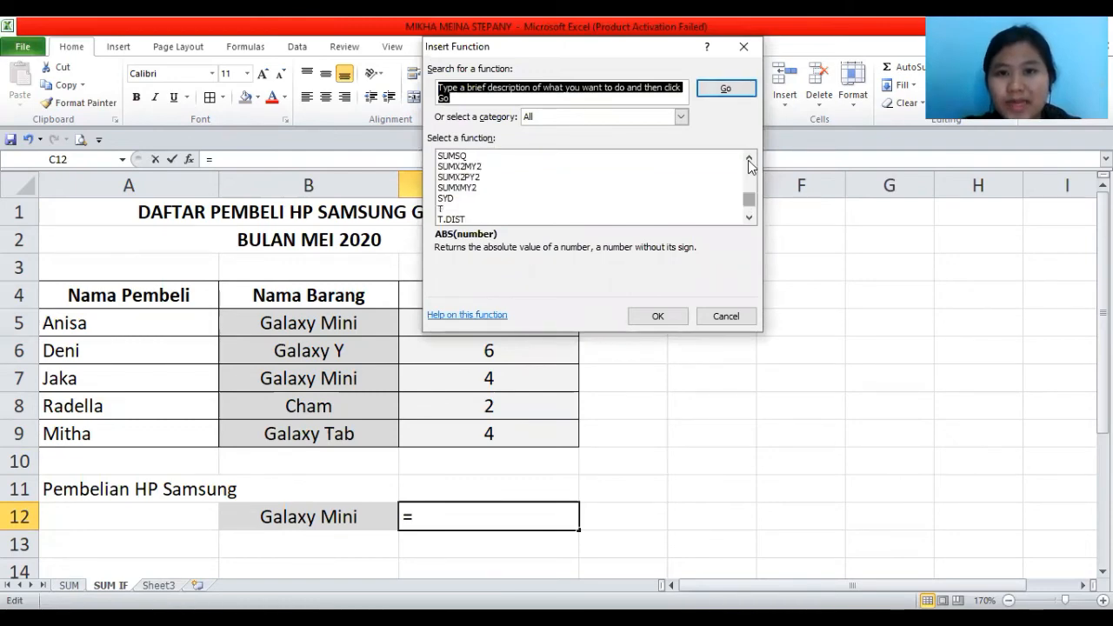
left_click(748, 160)
scroll(643, 165, "up", 1)
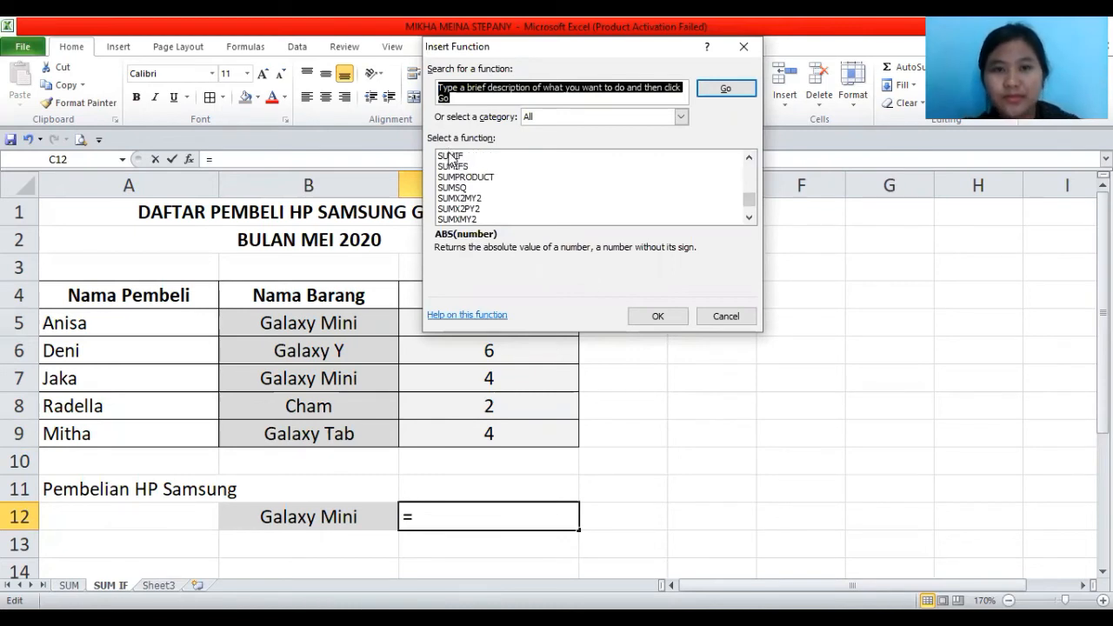
left_click(452, 158)
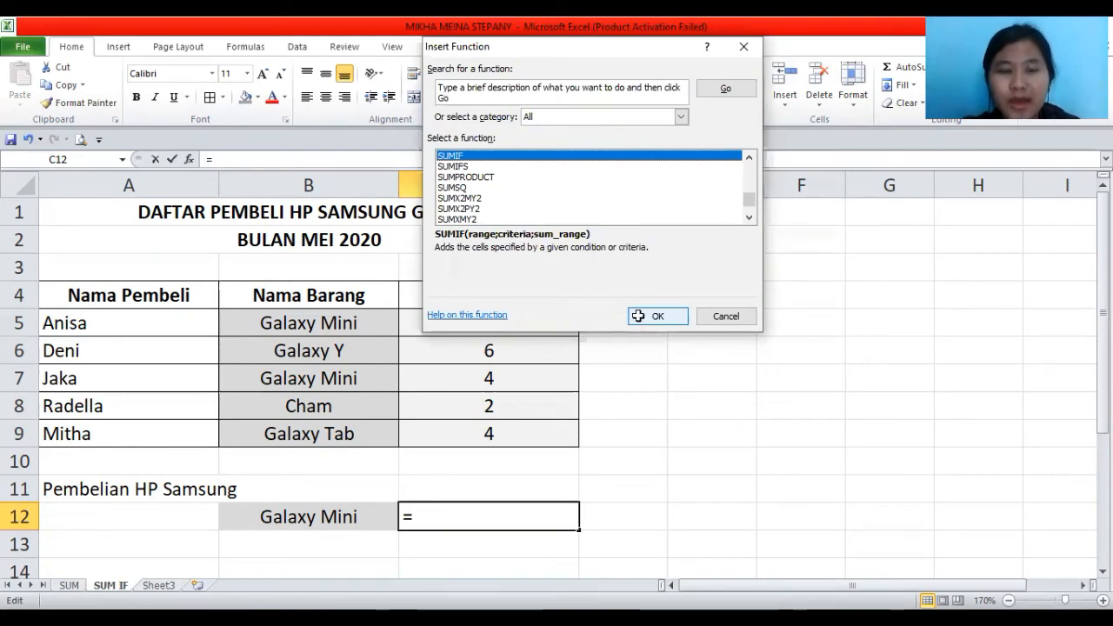
left_click(639, 316)
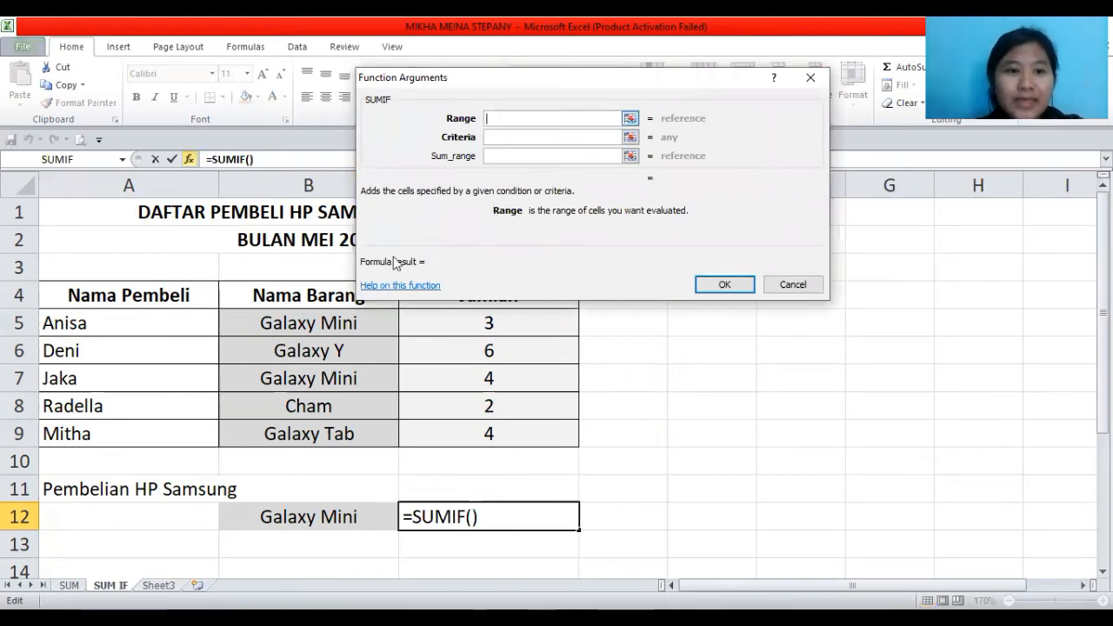
Set the SUMIF range to B5:B9 and its criteria to Galaxy Mini
left_click(269, 323)
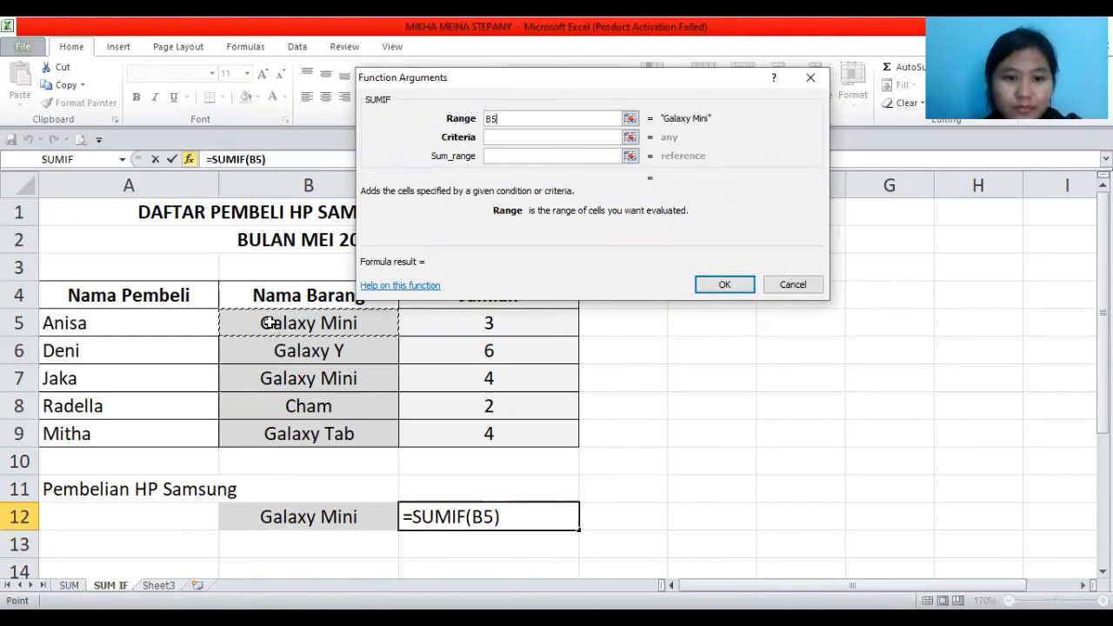
type(":B9")
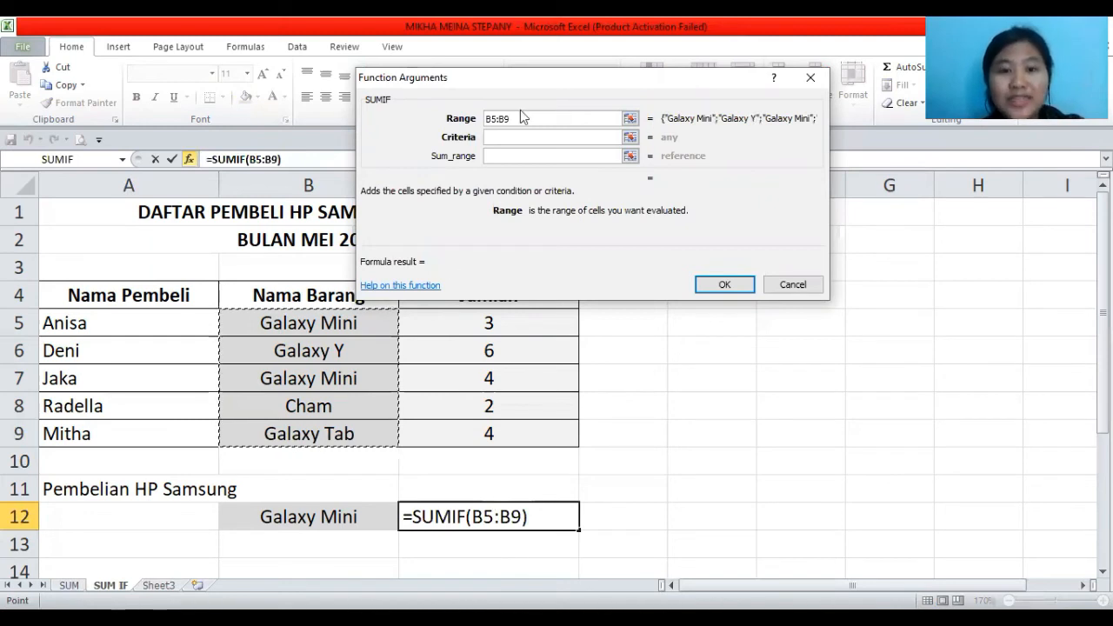
left_click(507, 138)
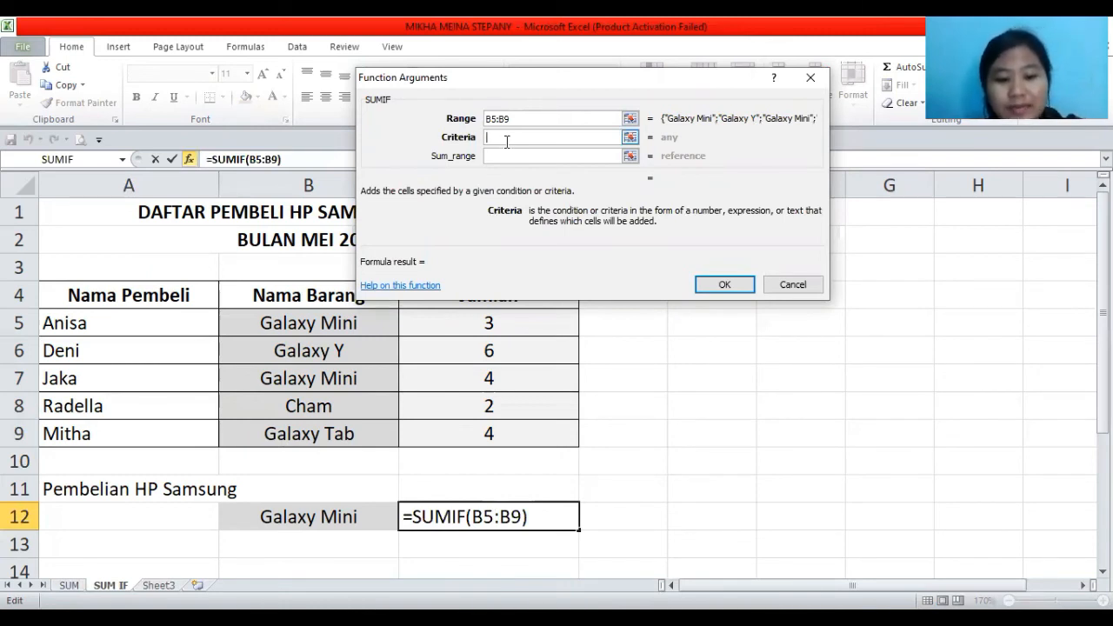
type("Gala")
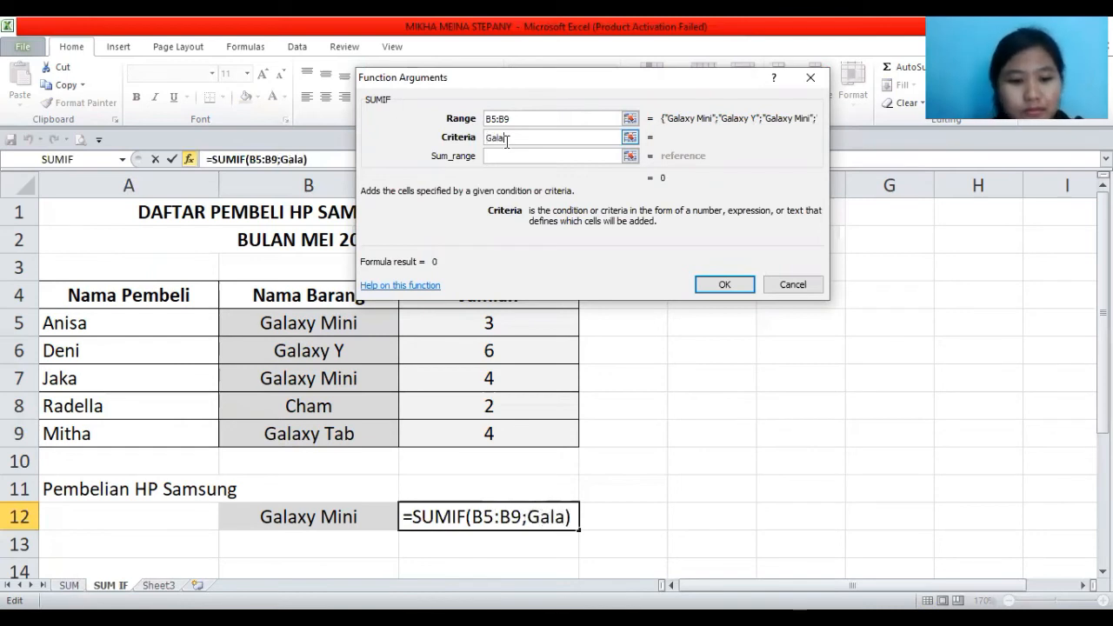
type("xy Mini")
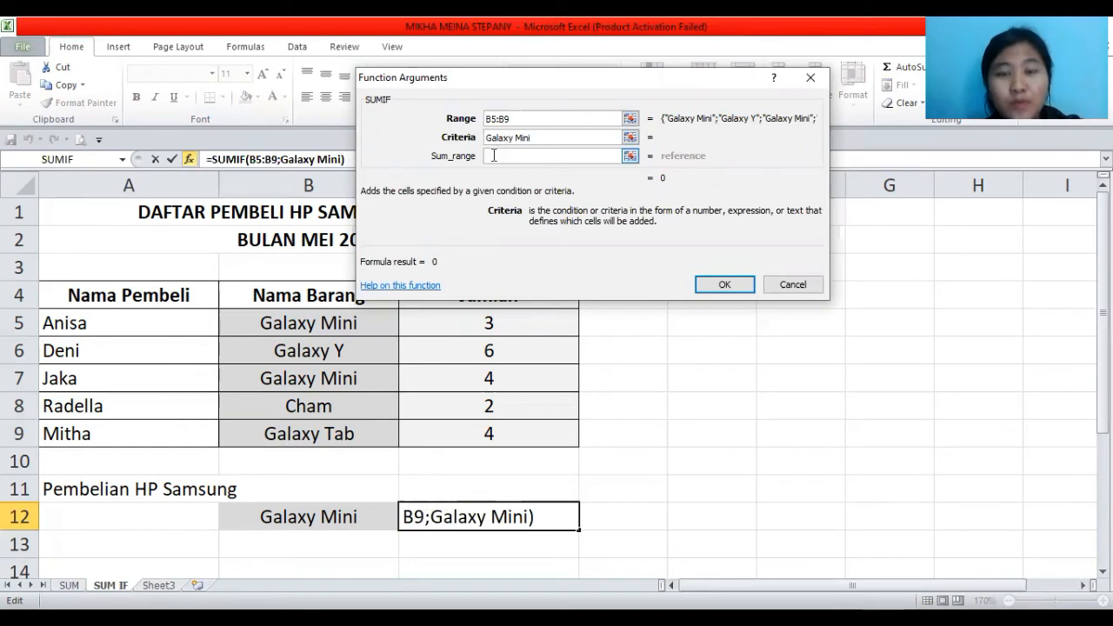
Set the SUMIF sum range to C5:C9 and accept the function arguments
left_click(489, 157)
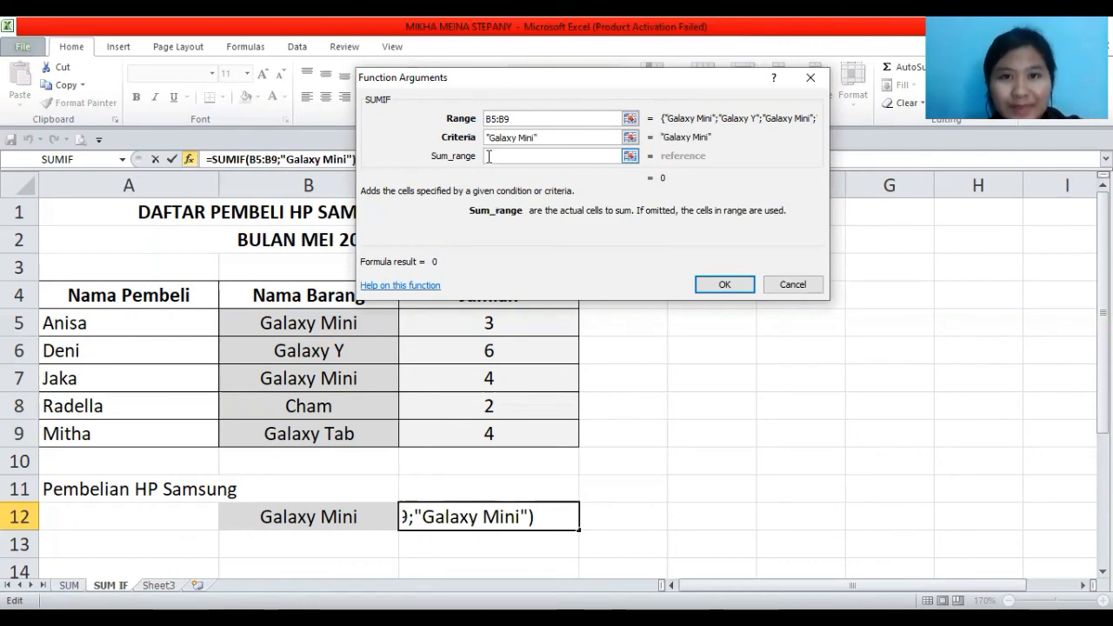
left_click(433, 324)
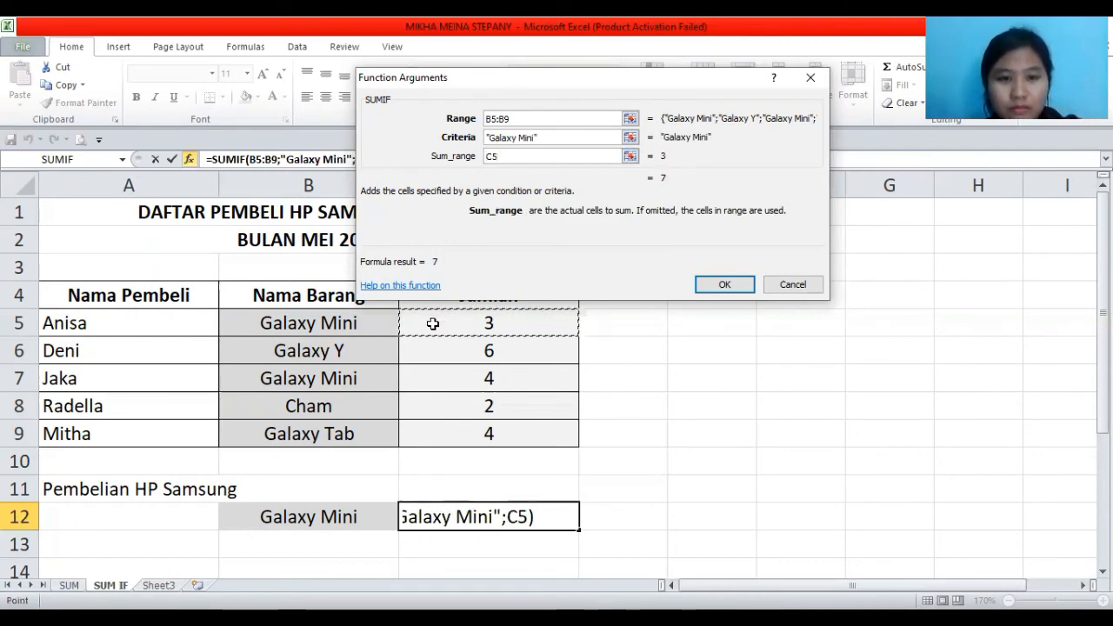
key("shift+Down")
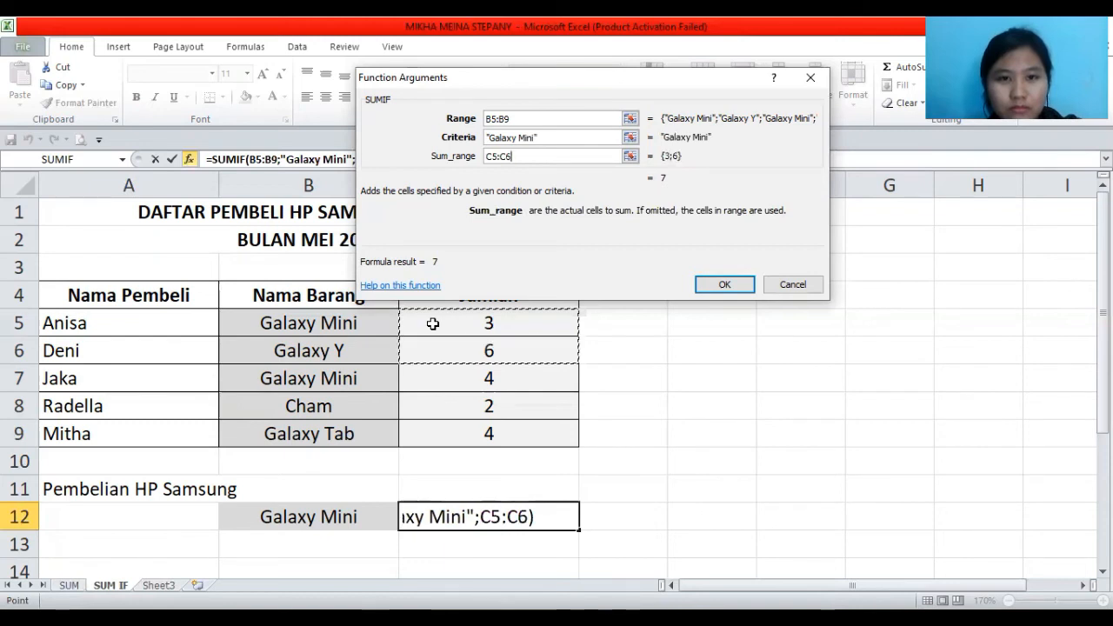
key("shift+Down")
key("shift+Down")
key("shift+Down")
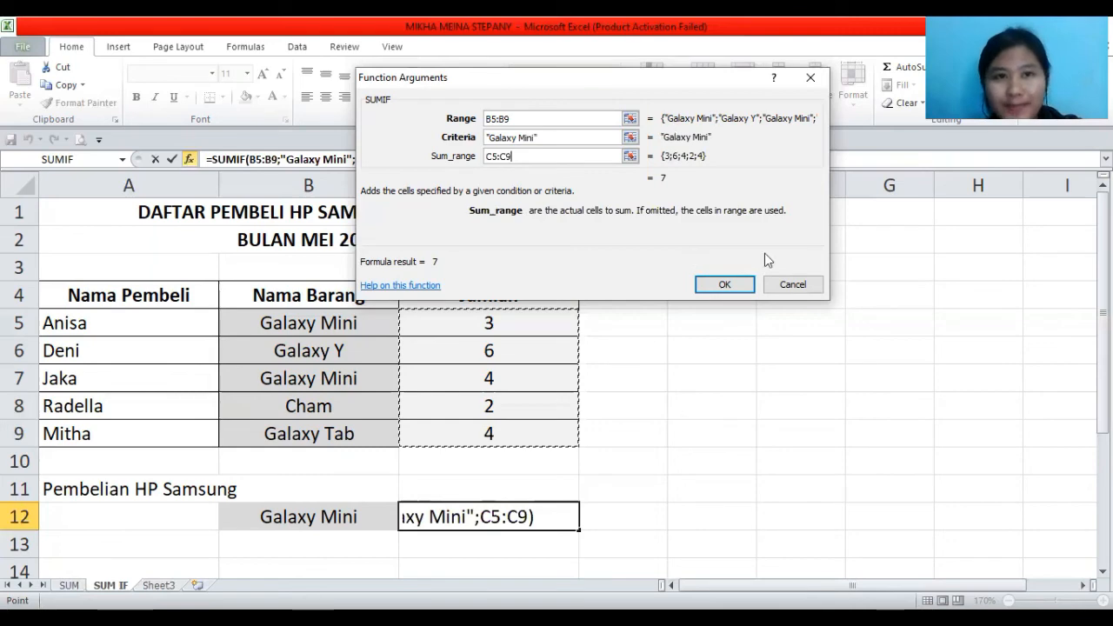
left_click(722, 285)
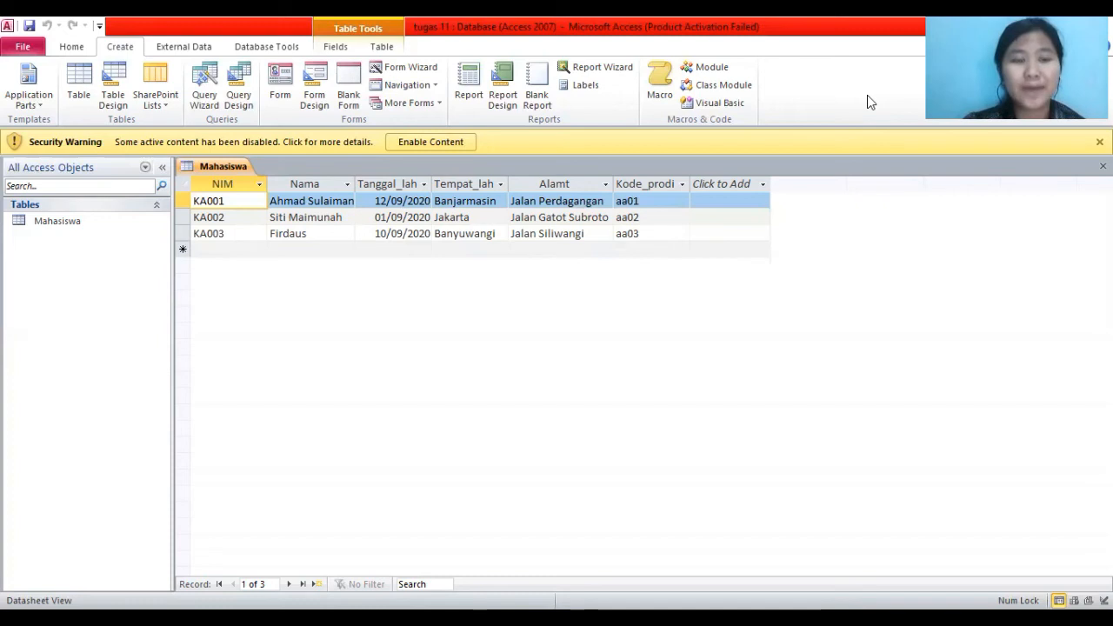
Create a simple query from all fields of the Mahasiswa table, titled Mahasiswa Query, and open it to view information
left_click(209, 94)
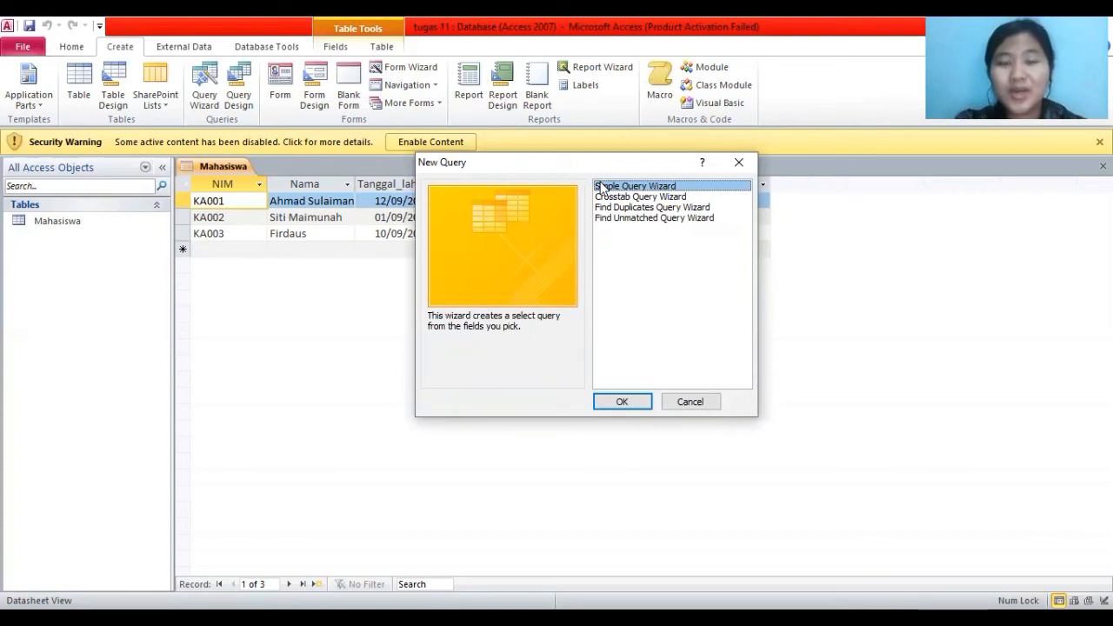
left_click(608, 402)
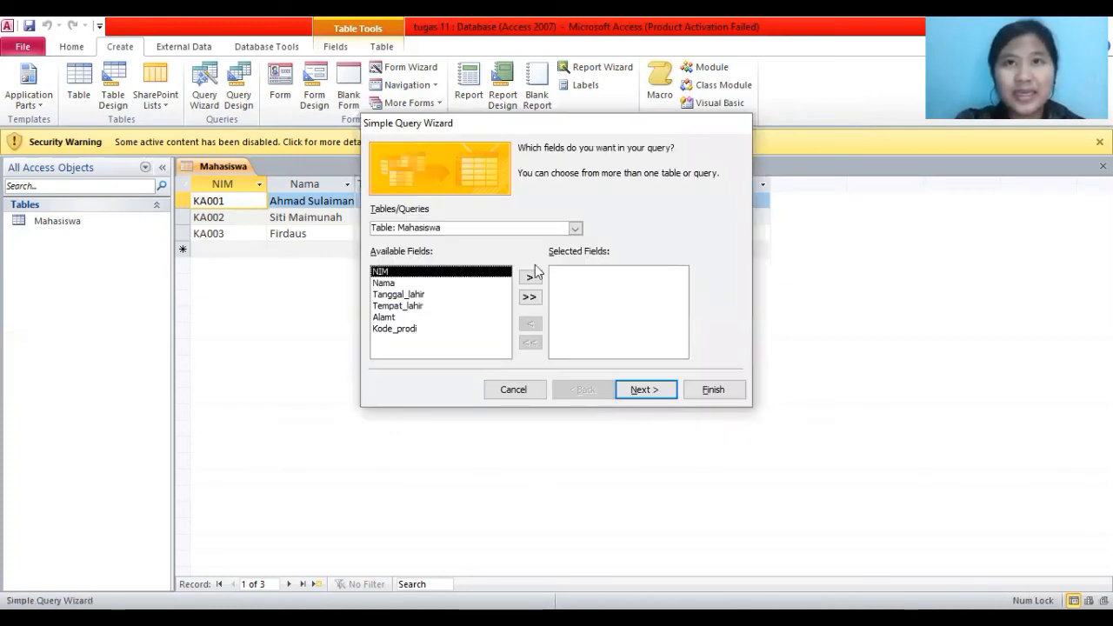
left_click(462, 227)
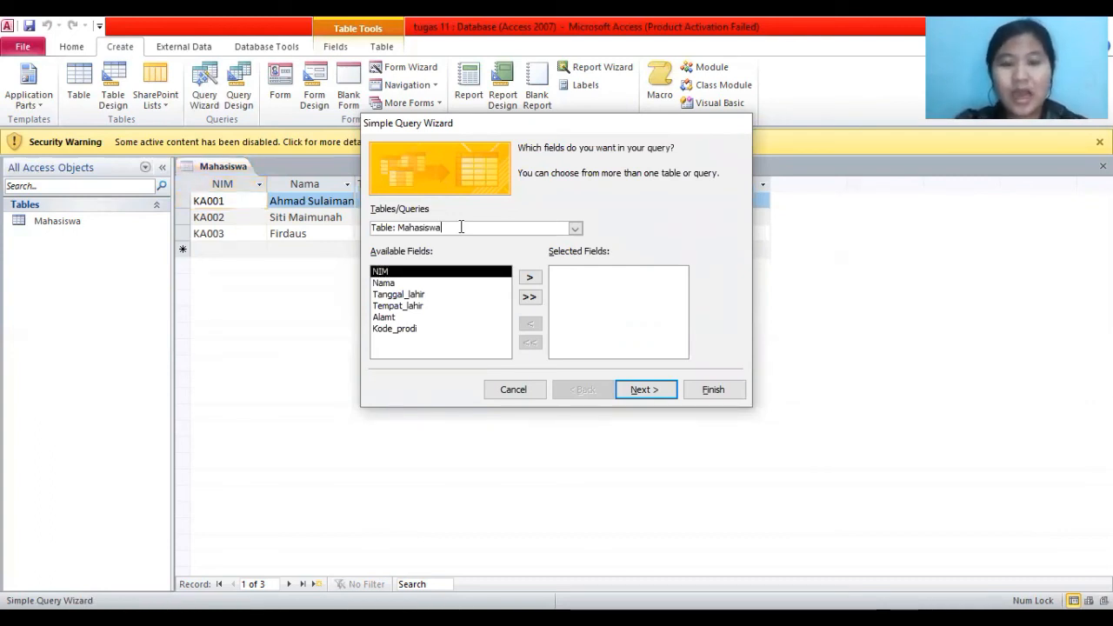
left_click(530, 299)
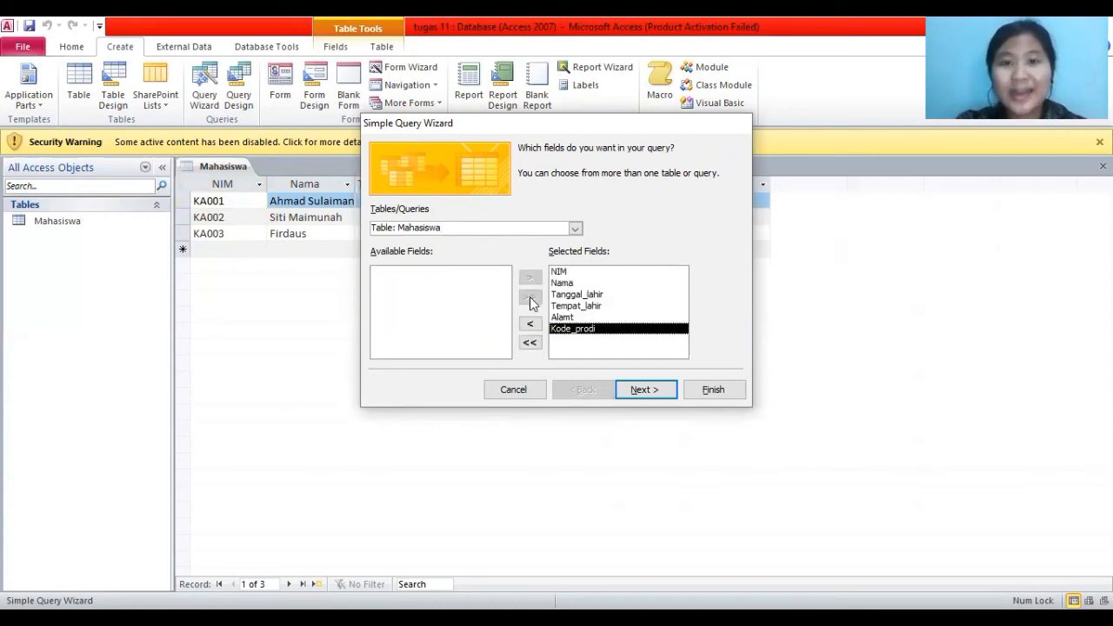
left_click(629, 392)
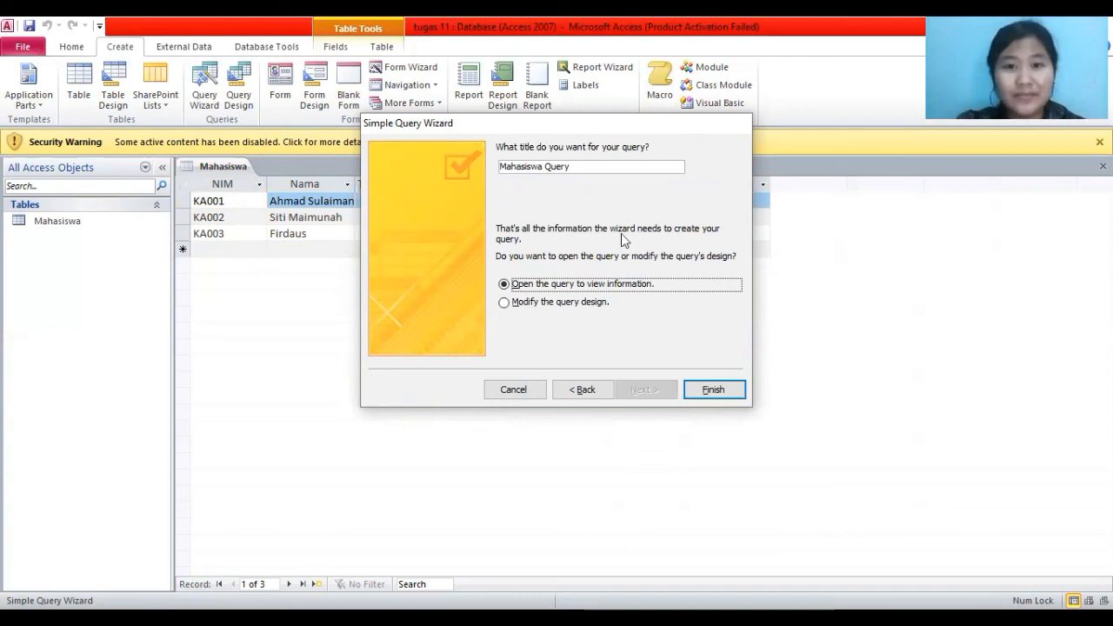
left_click(590, 168)
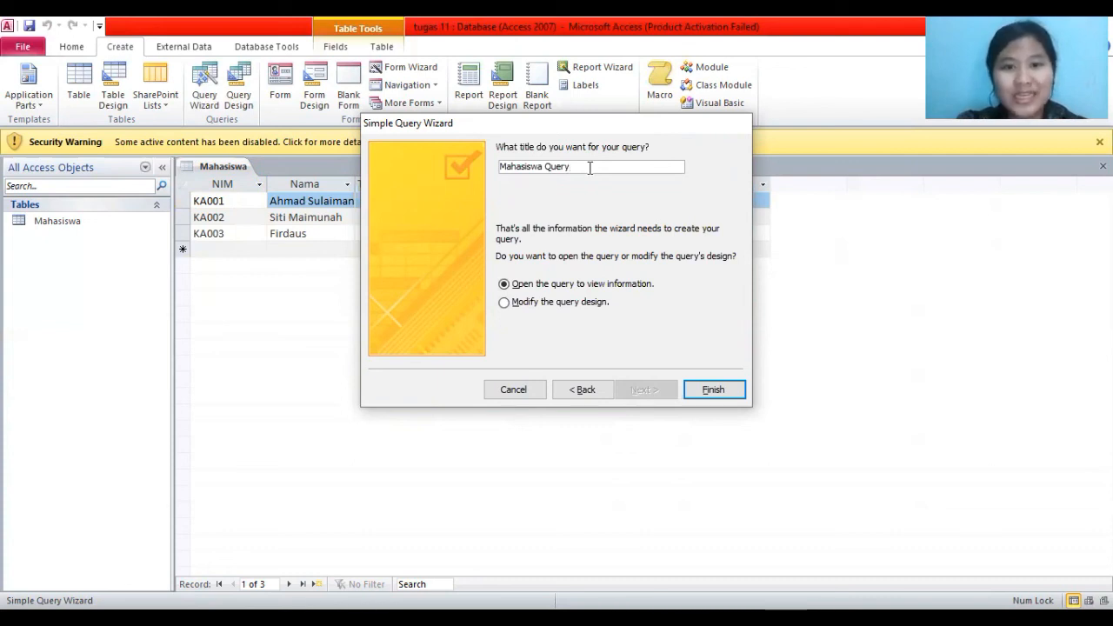
left_click(713, 391)
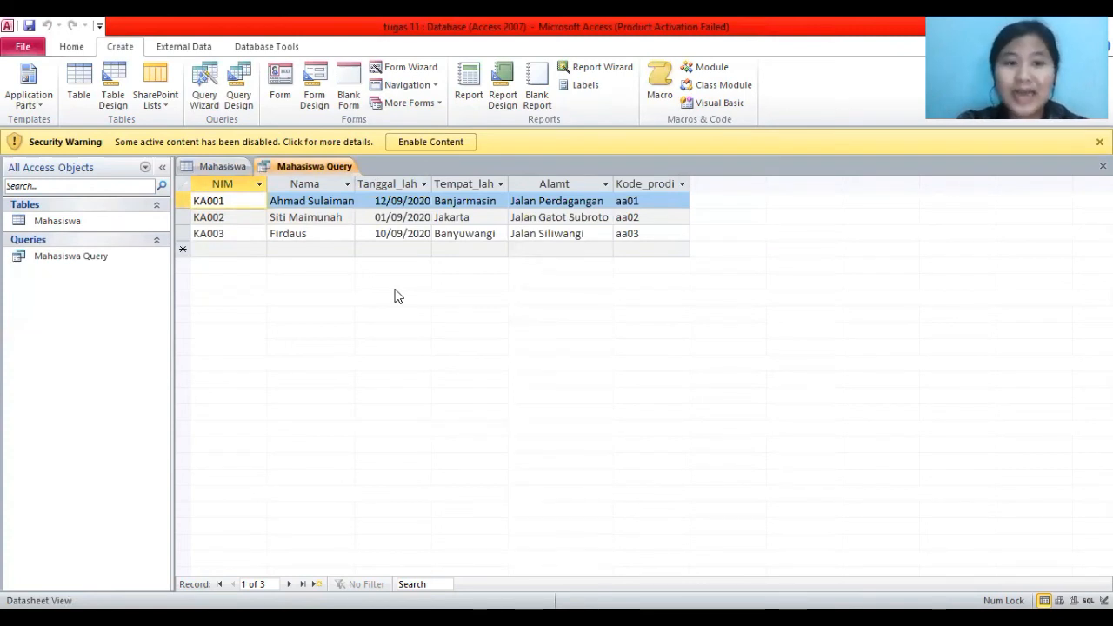
Examine Mahasiswa Query in Design View and SQL View, and return it to Datasheet View
right_click(329, 172)
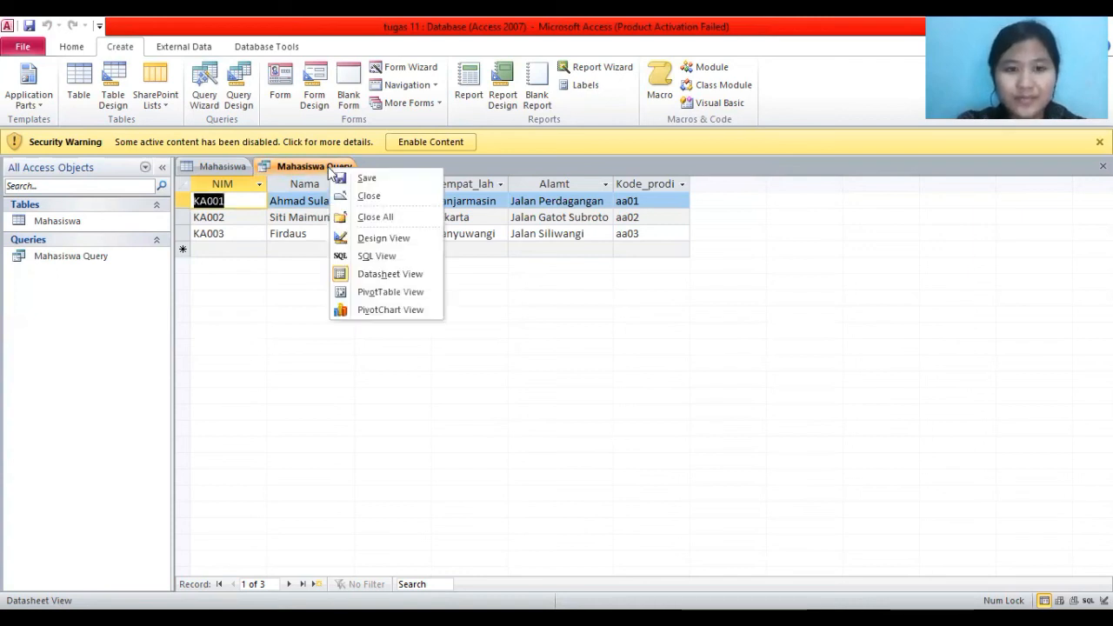
left_click(353, 240)
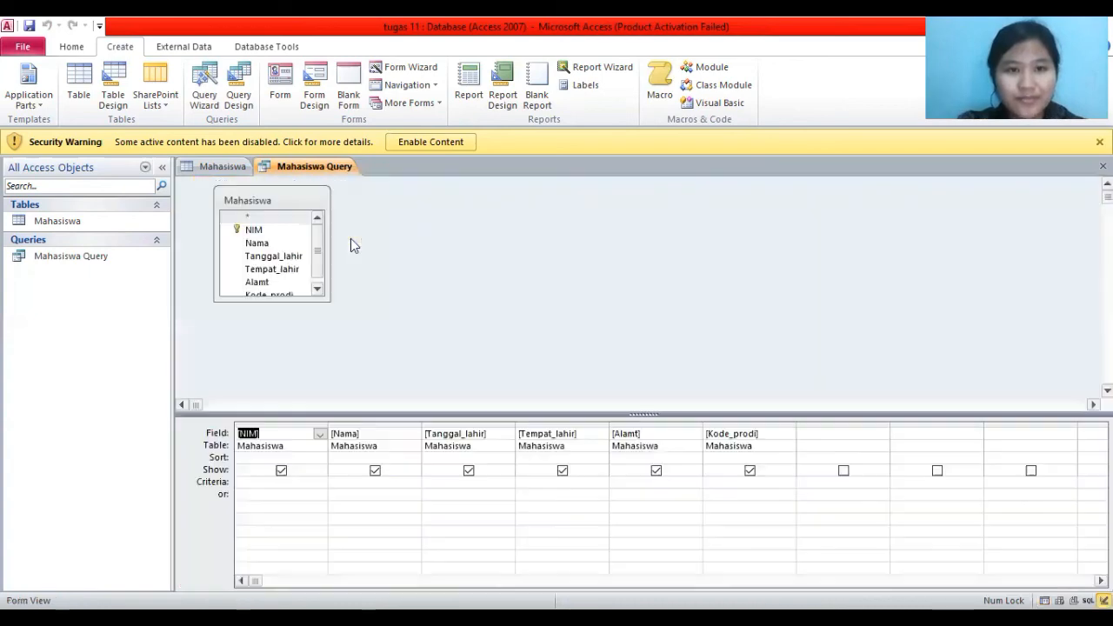
right_click(340, 175)
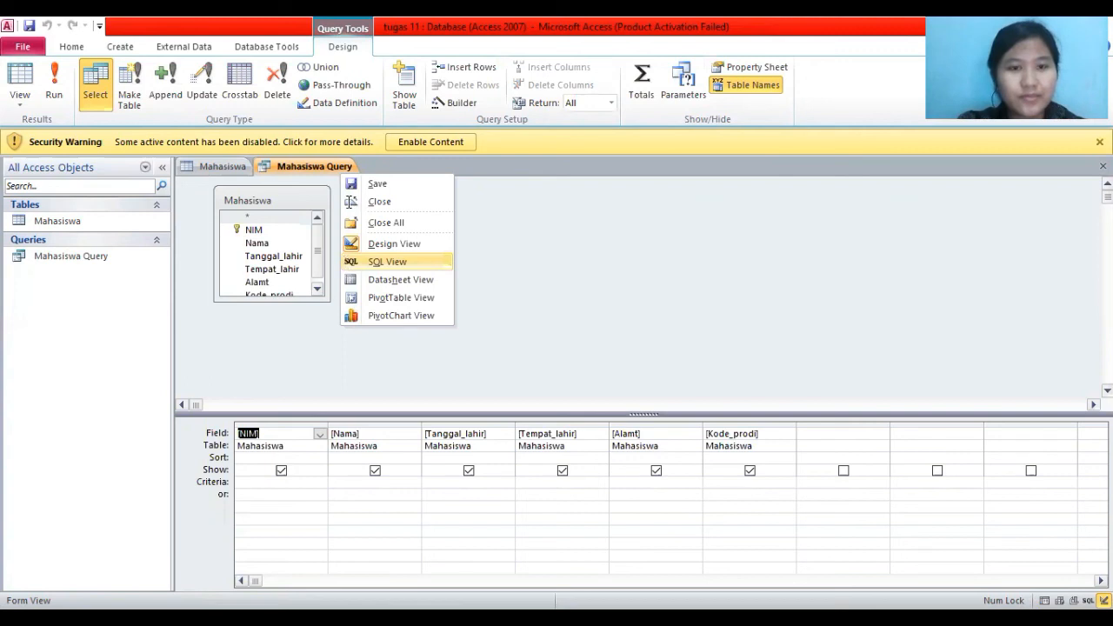
left_click(349, 262)
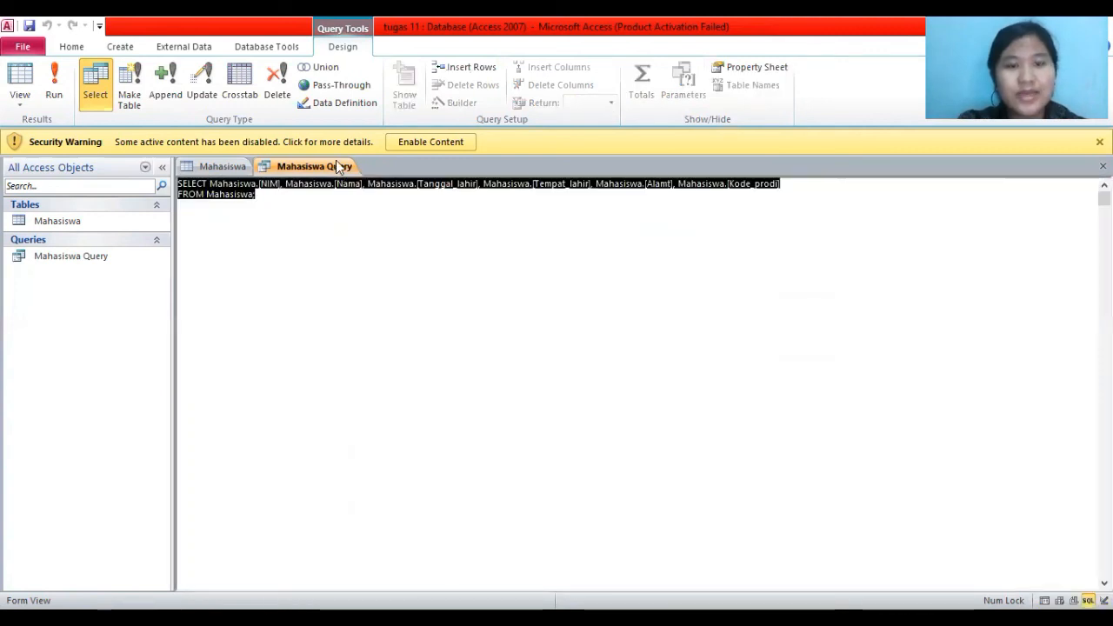
right_click(336, 166)
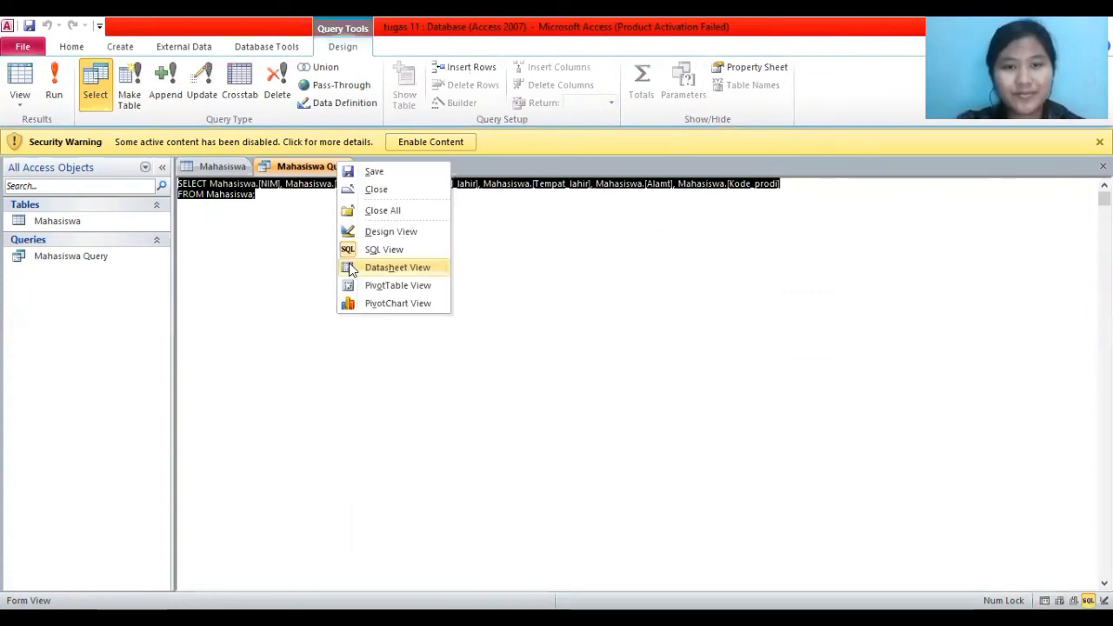
left_click(350, 269)
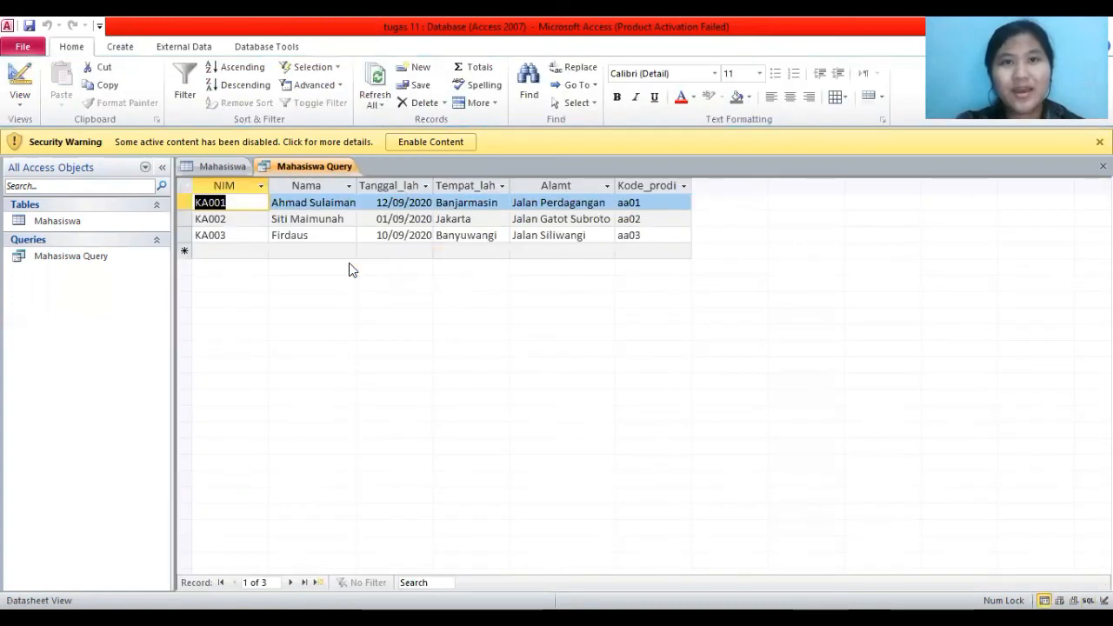